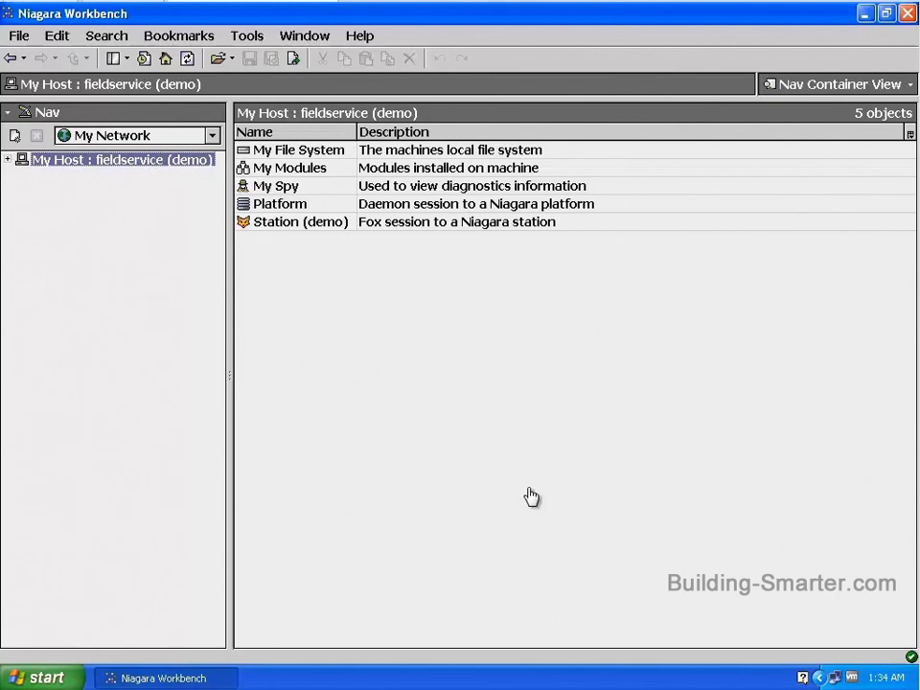
# - Open the Local Disk (C:) drive from My Computer
pyautogui.click(59, 676)
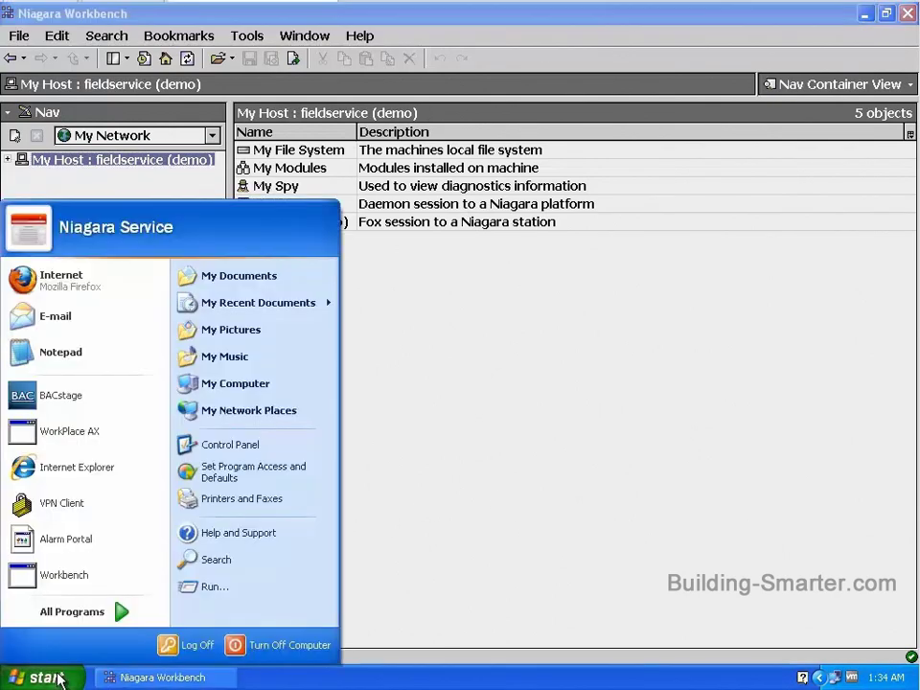
pyautogui.click(205, 382)
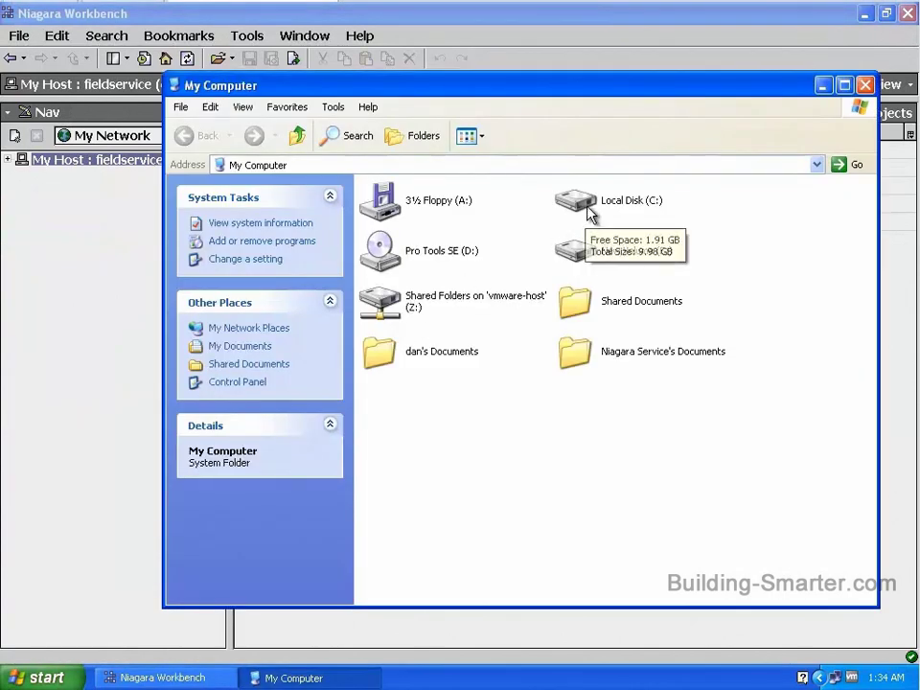
pyautogui.click(586, 209)
pyautogui.doubleClick(587, 206)
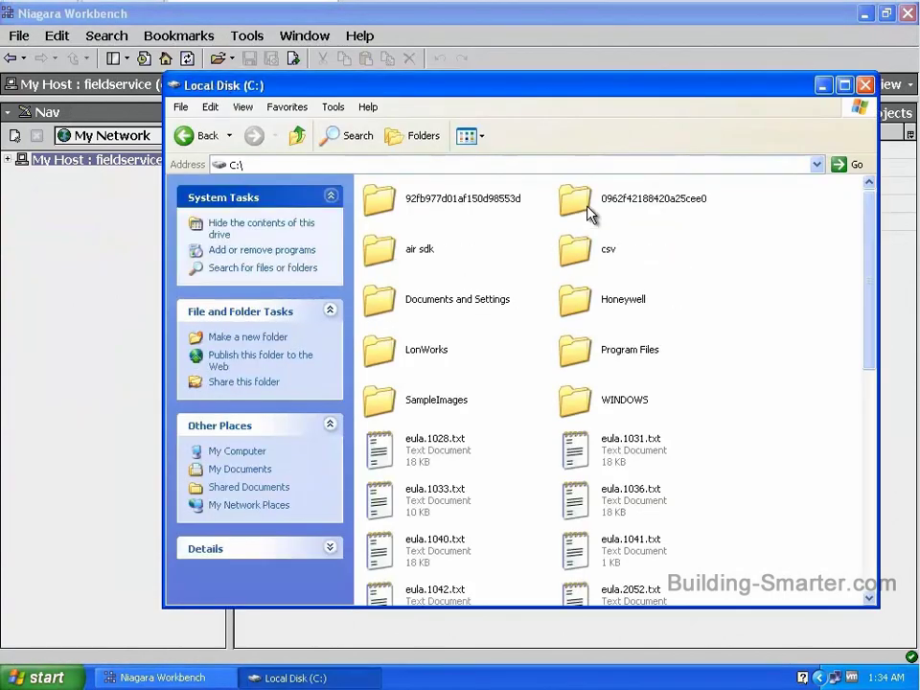
# - Create a folder named MyLibrary at the root of C:, then minimize Explorer
pyautogui.rightClick(719, 237)
pyautogui.moveTo(738, 356)
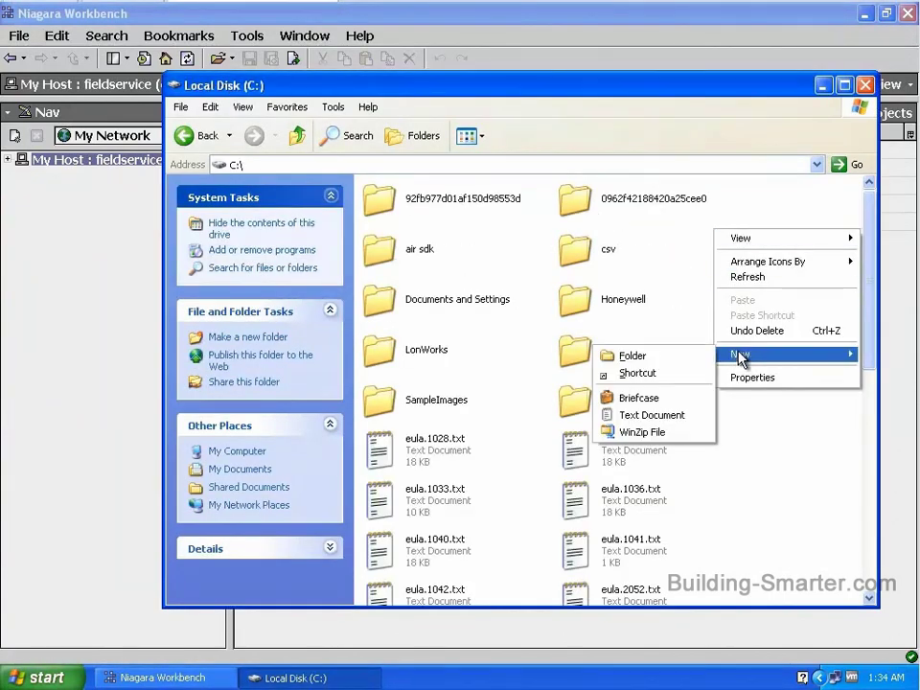
pyautogui.click(678, 358)
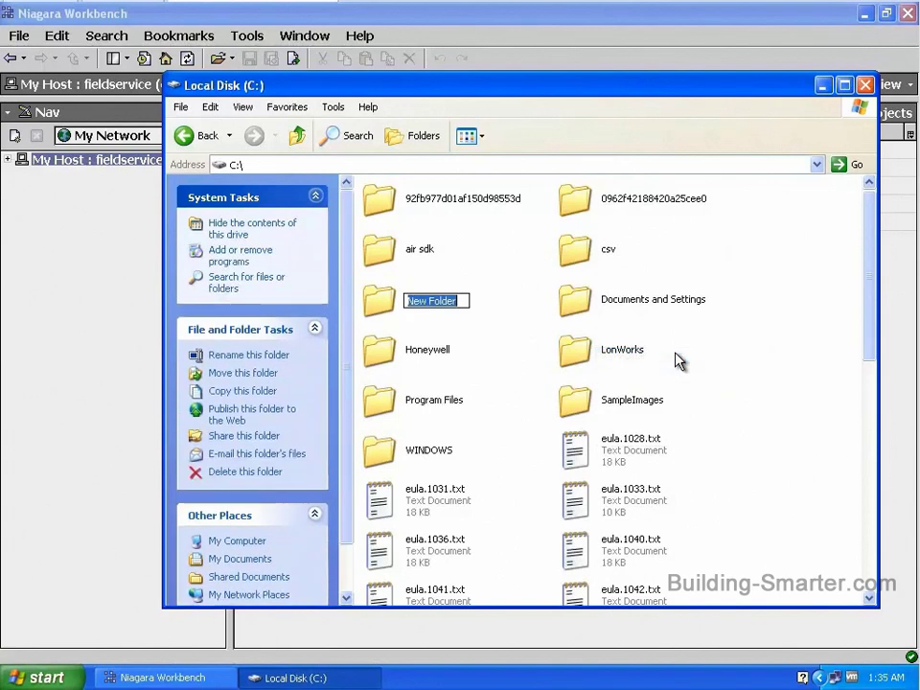
pyautogui.write('My')
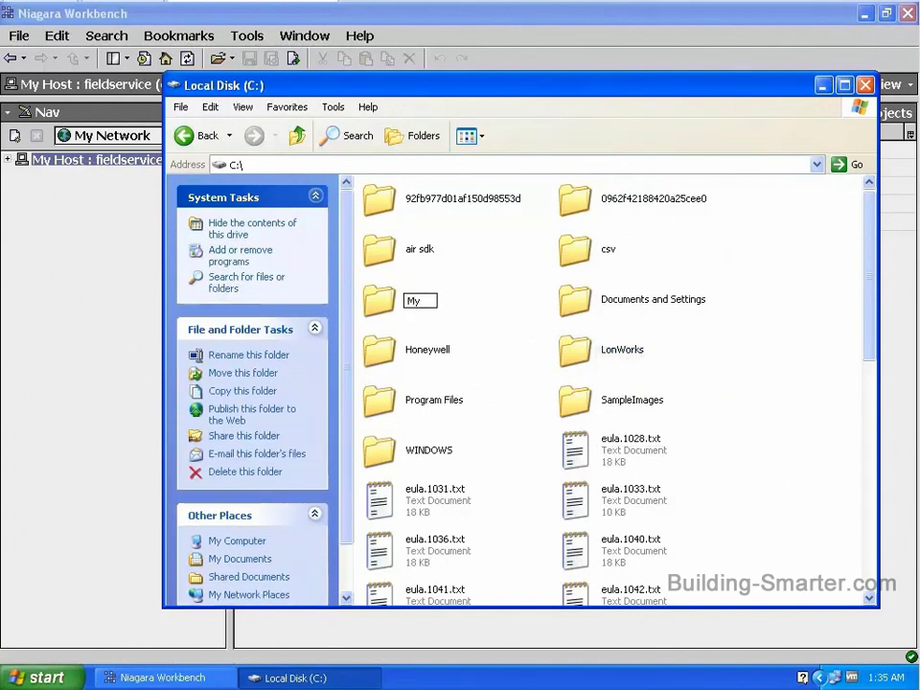
pyautogui.write('Library')
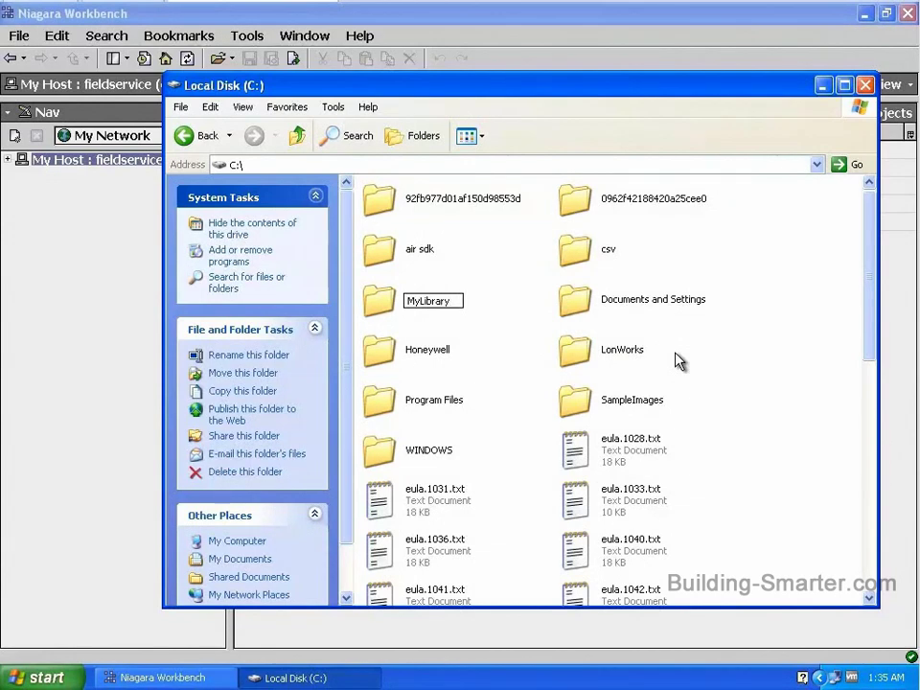
pyautogui.click(722, 352)
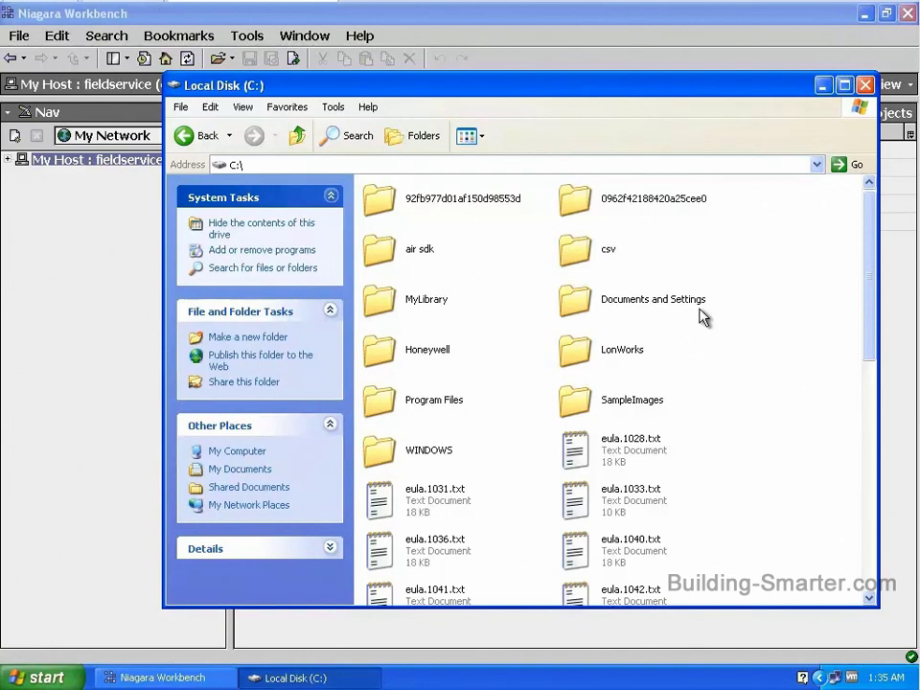
pyautogui.click(820, 89)
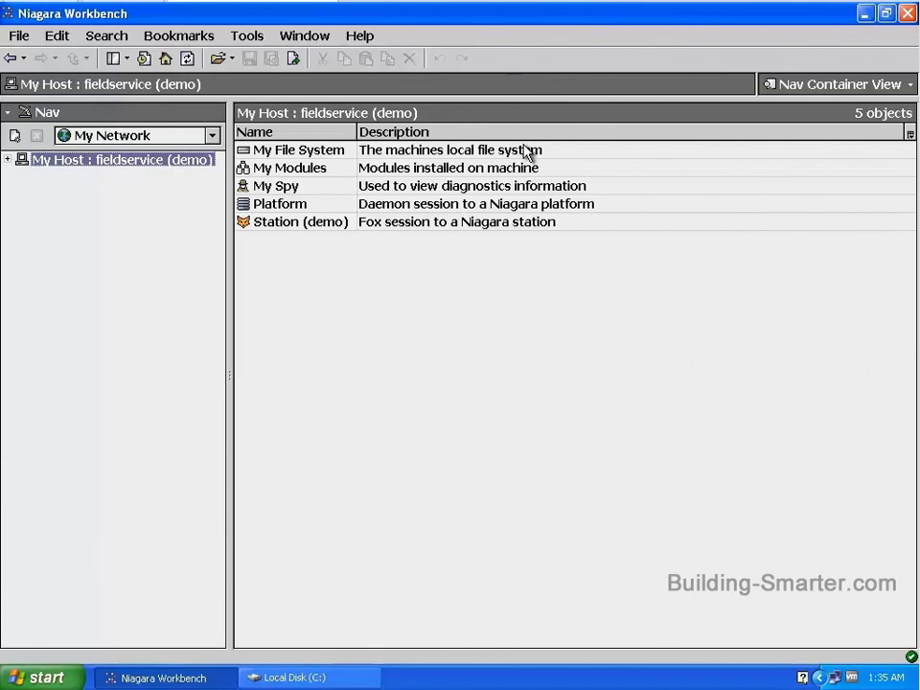
# - Launch the New Module Wizard from the Tools menu
pyautogui.click(246, 36)
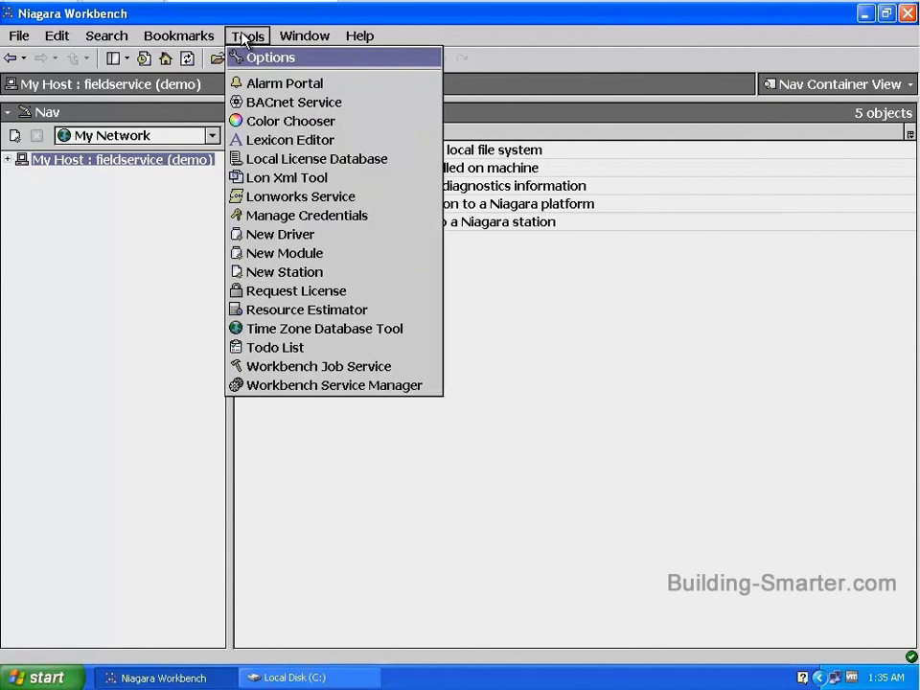
pyautogui.click(258, 255)
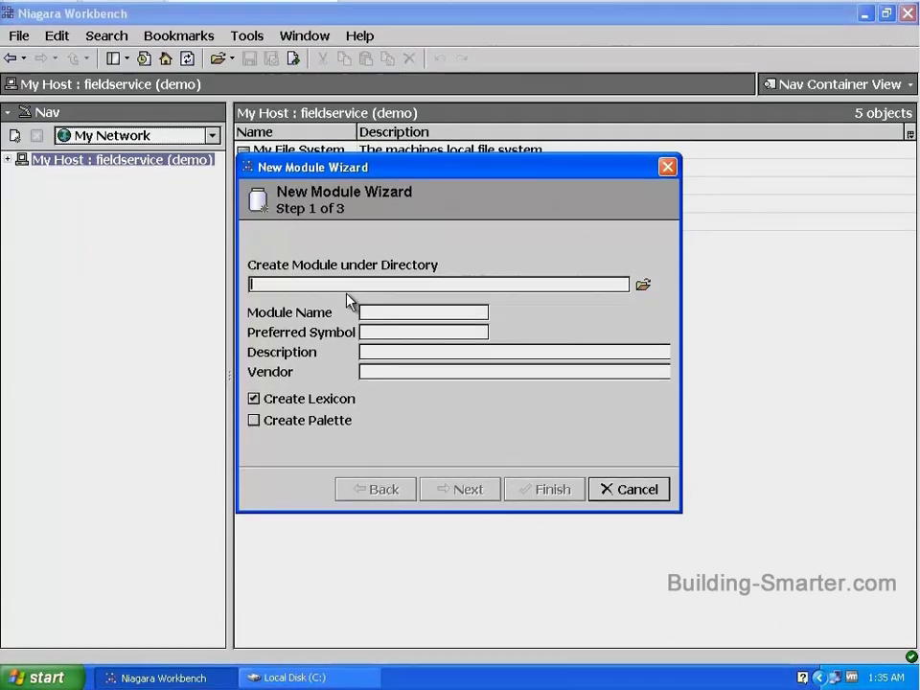
# - Choose /C:/MyLibrary as the new module's target directory
pyautogui.click(644, 286)
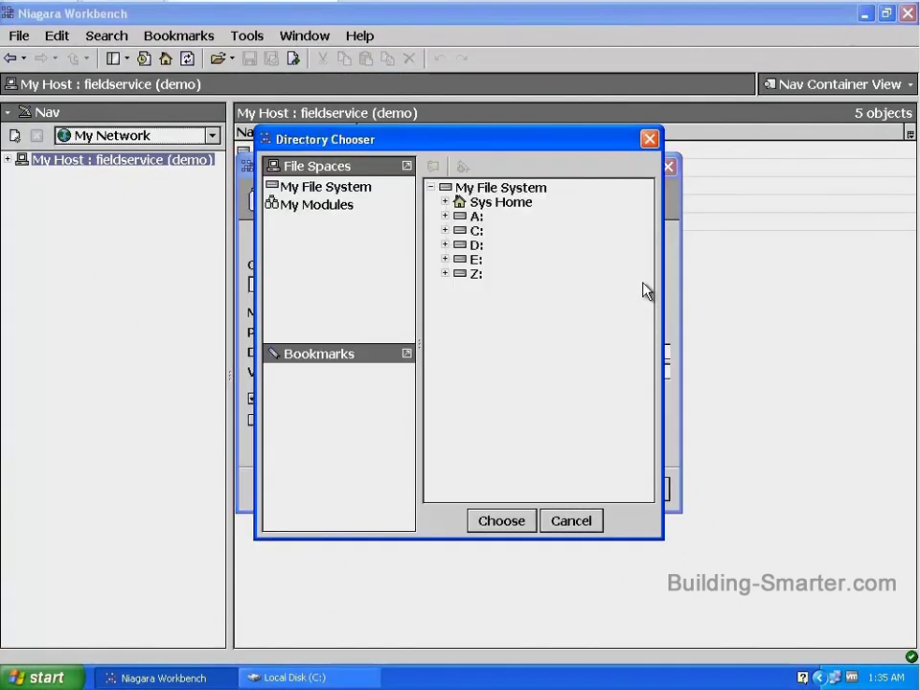
pyautogui.click(444, 231)
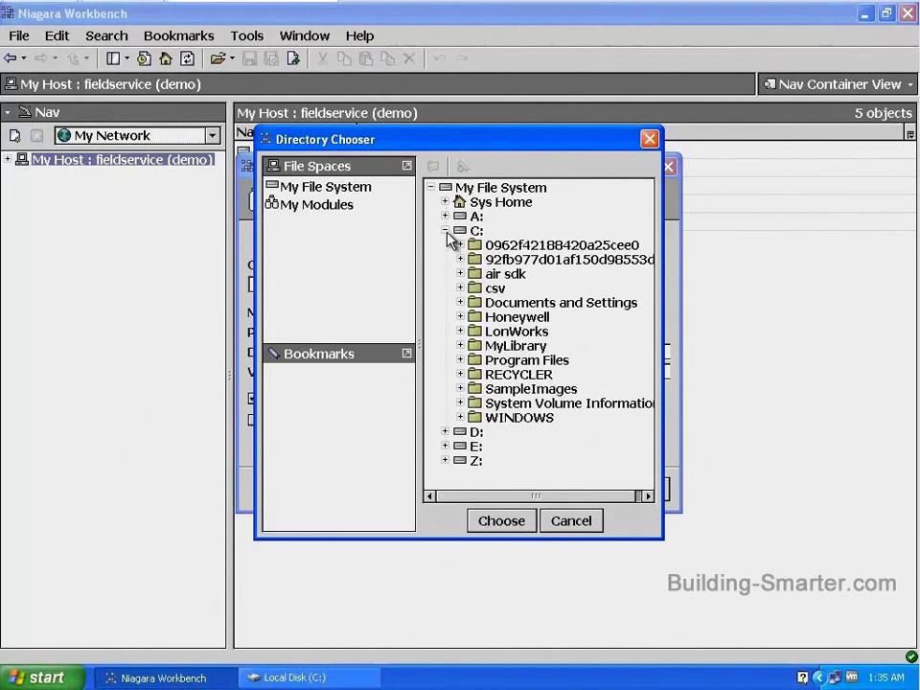
pyautogui.click(491, 346)
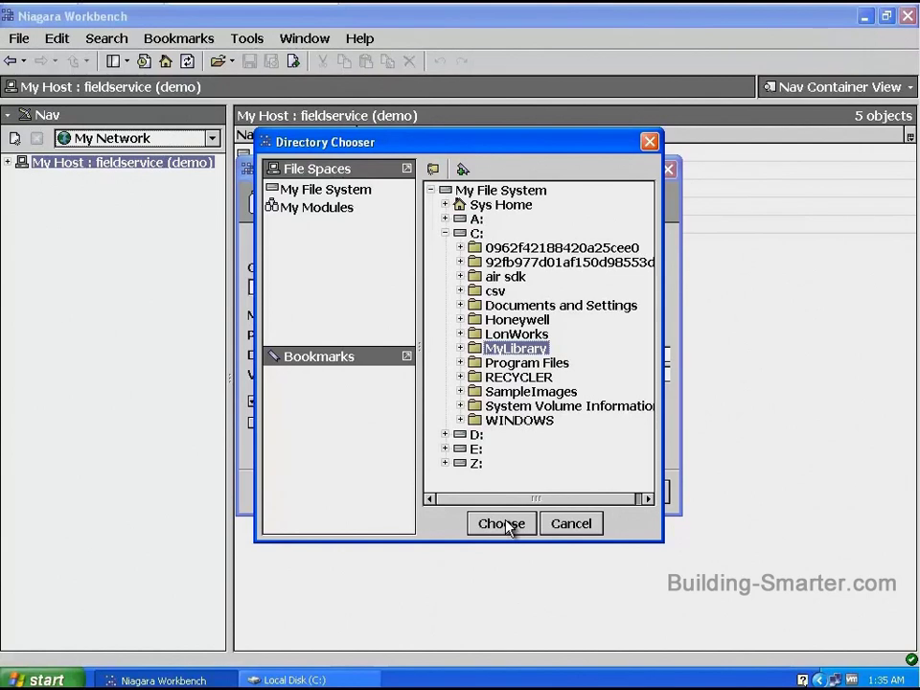
pyautogui.click(503, 524)
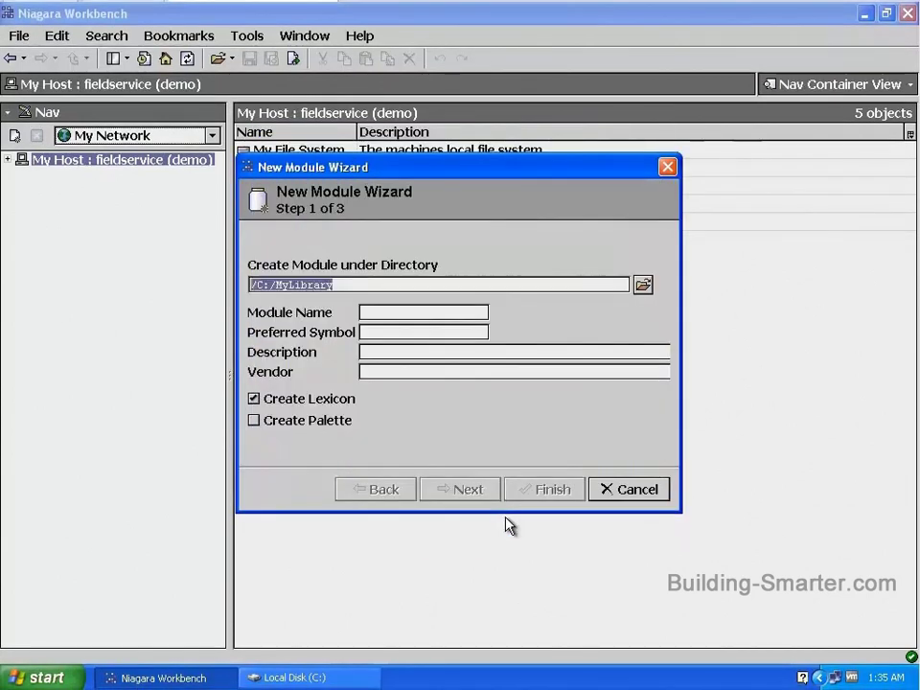
pyautogui.click(380, 309)
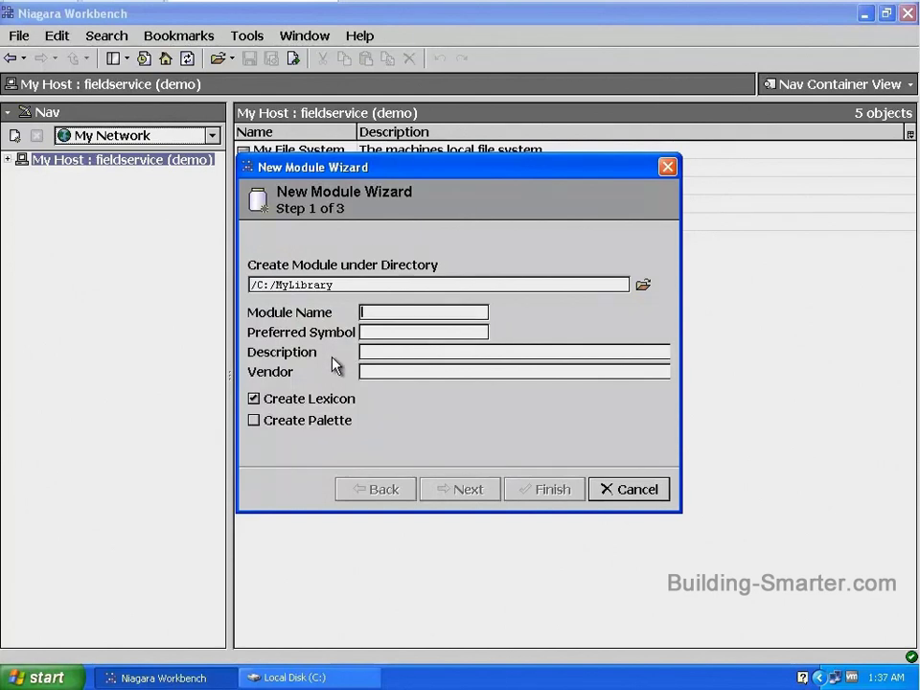
# - Enter name SampleModule, symbol Bs, description 'Sample Module', vendor BuildingSmarter.com, with palette enabled
pyautogui.write('Sam')
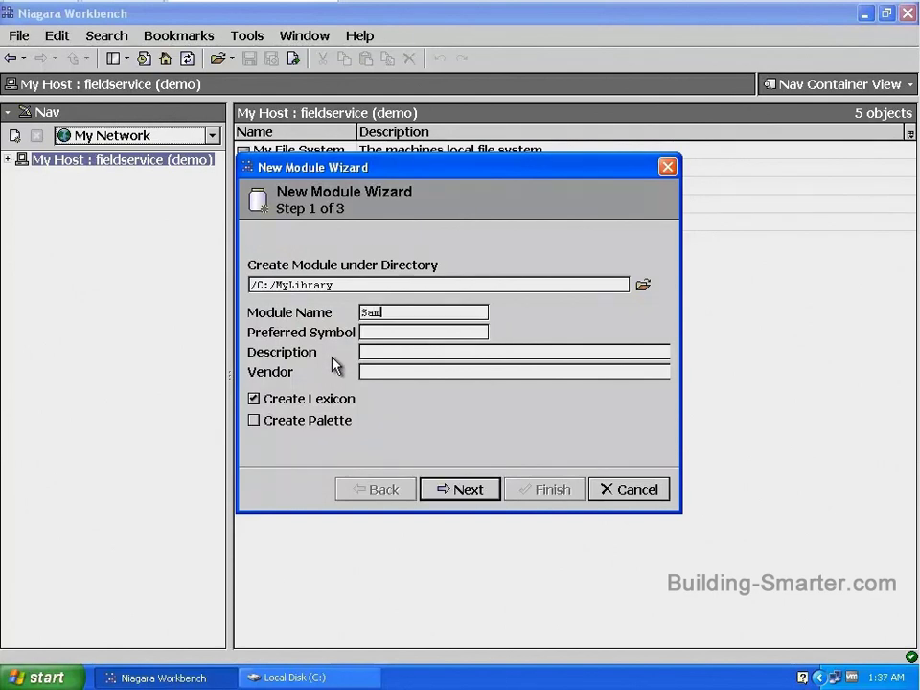
pyautogui.write('pleModule')
pyautogui.click(388, 331)
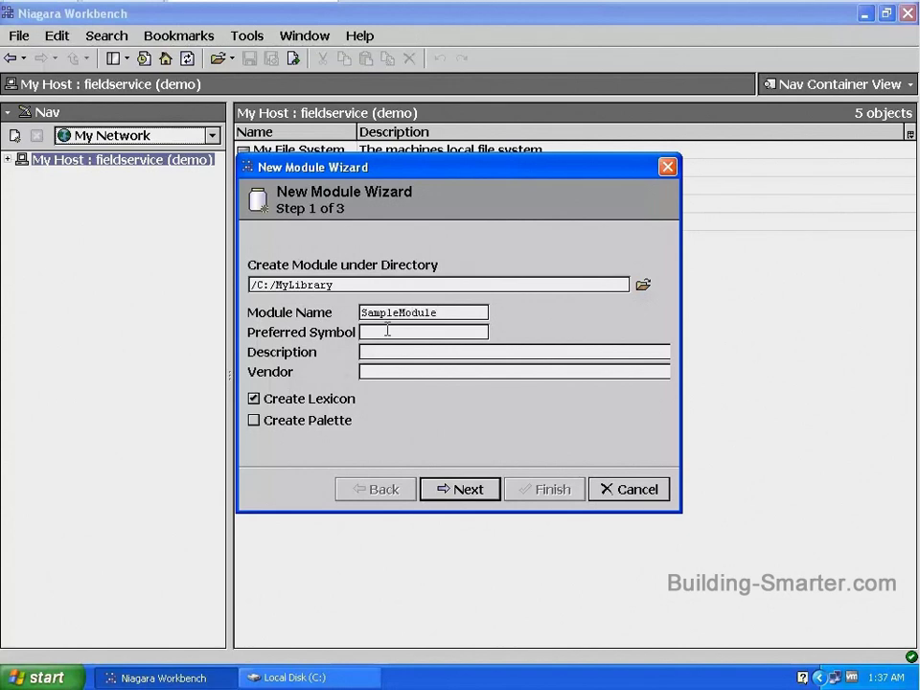
pyautogui.write('Bs')
pyautogui.click(386, 351)
pyautogui.write('Sample Mo')
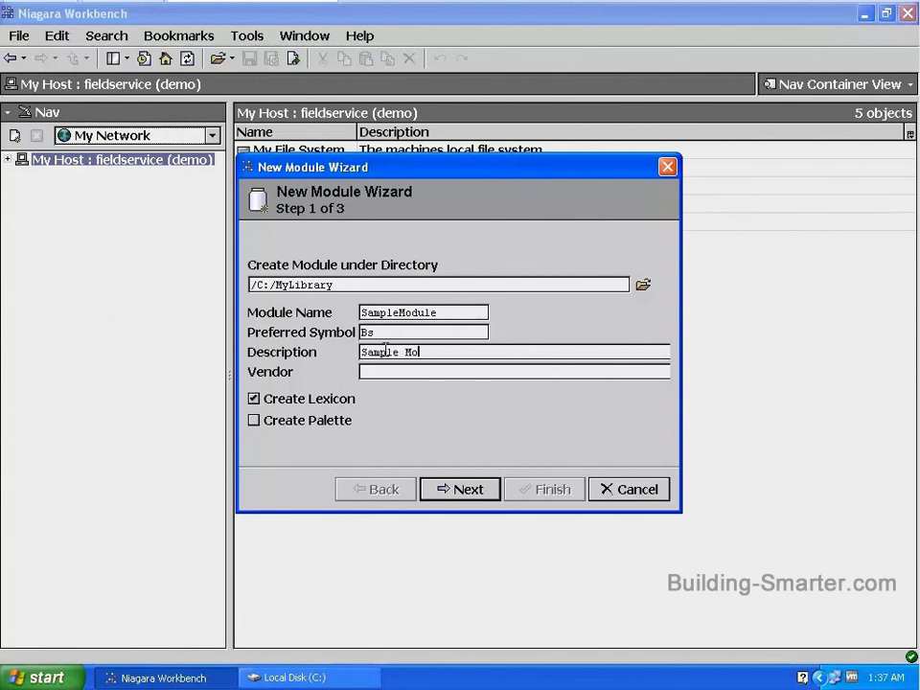
pyautogui.write('dule')
pyautogui.click(386, 371)
pyautogui.write('Buildin')
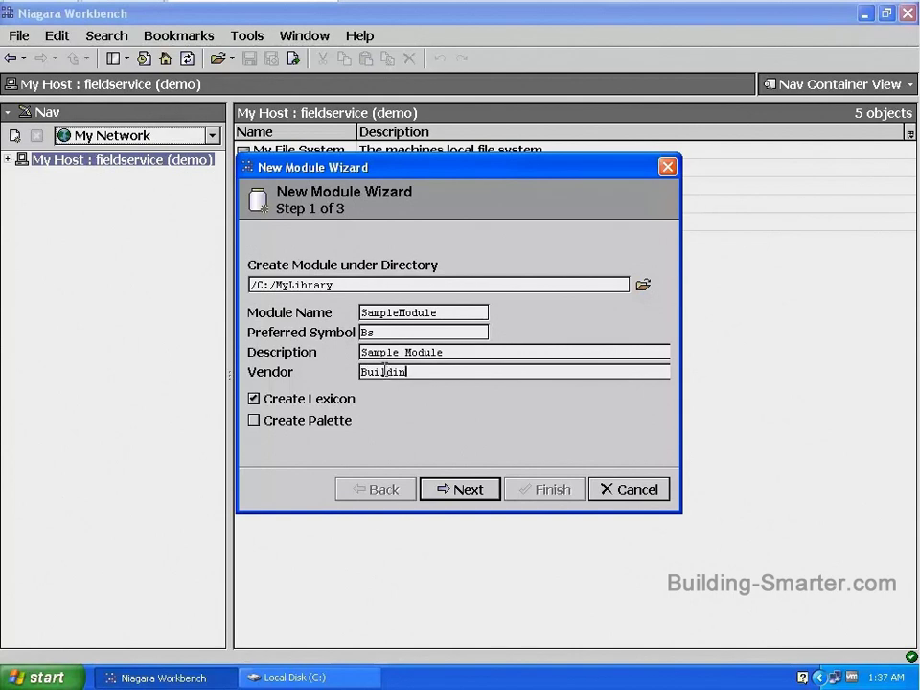
pyautogui.write('gSmarter.com')
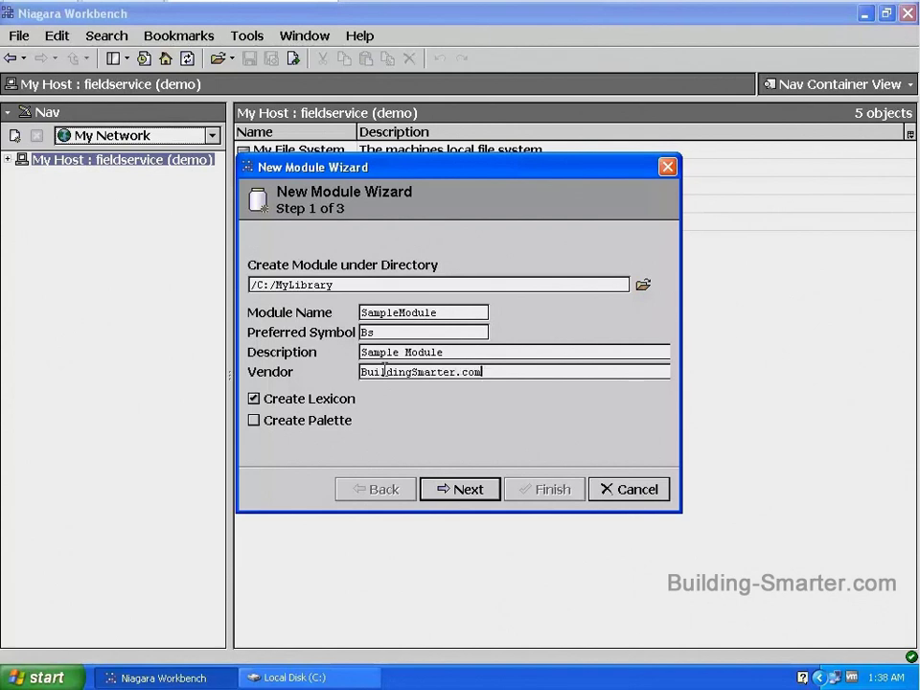
pyautogui.click(307, 427)
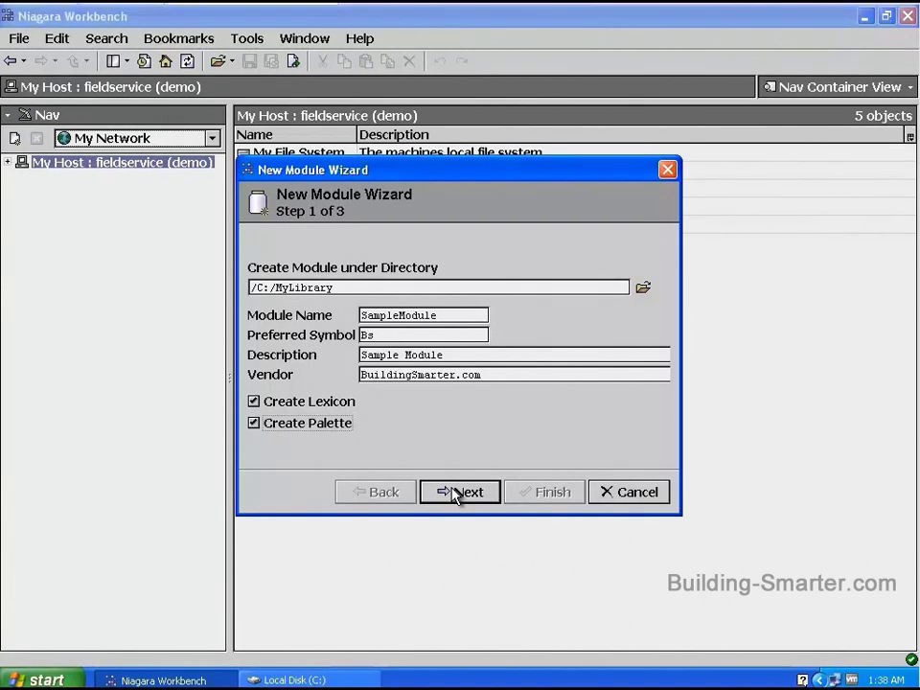
# - Step through the wizard to generate SampleModule, then bring the C: drive window forward
pyautogui.click(455, 493)
pyautogui.click(456, 492)
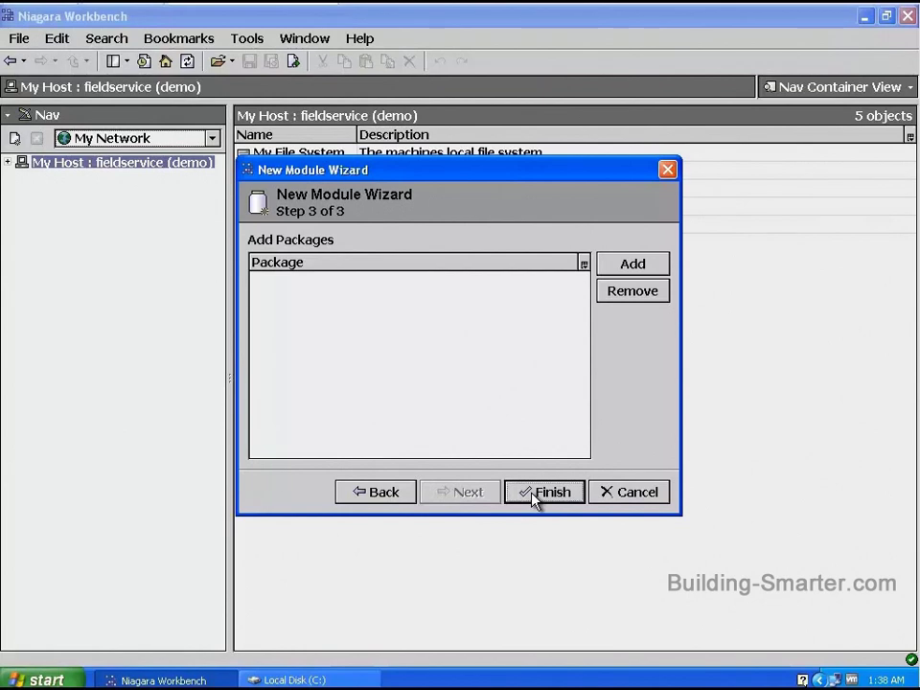
pyautogui.click(534, 495)
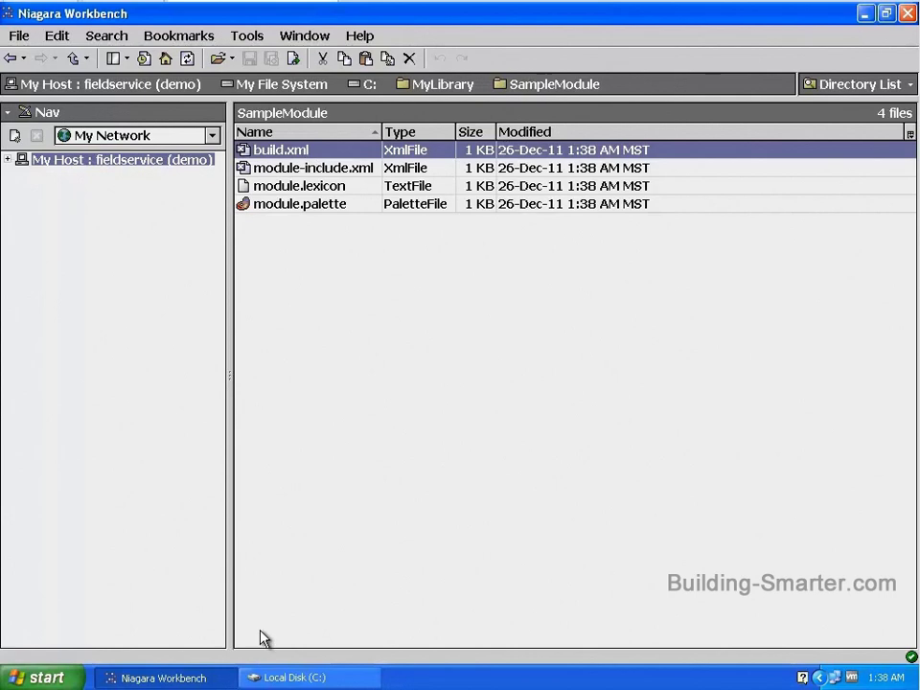
pyautogui.click(271, 678)
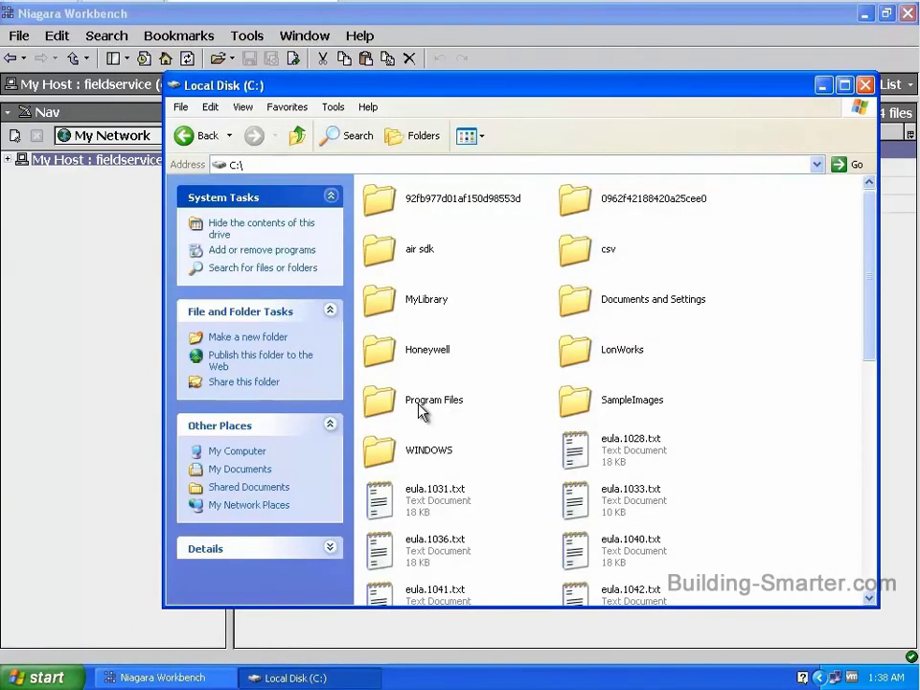
# - Create a folder named src inside C:\MyLibrary\SampleModule
pyautogui.click(412, 302)
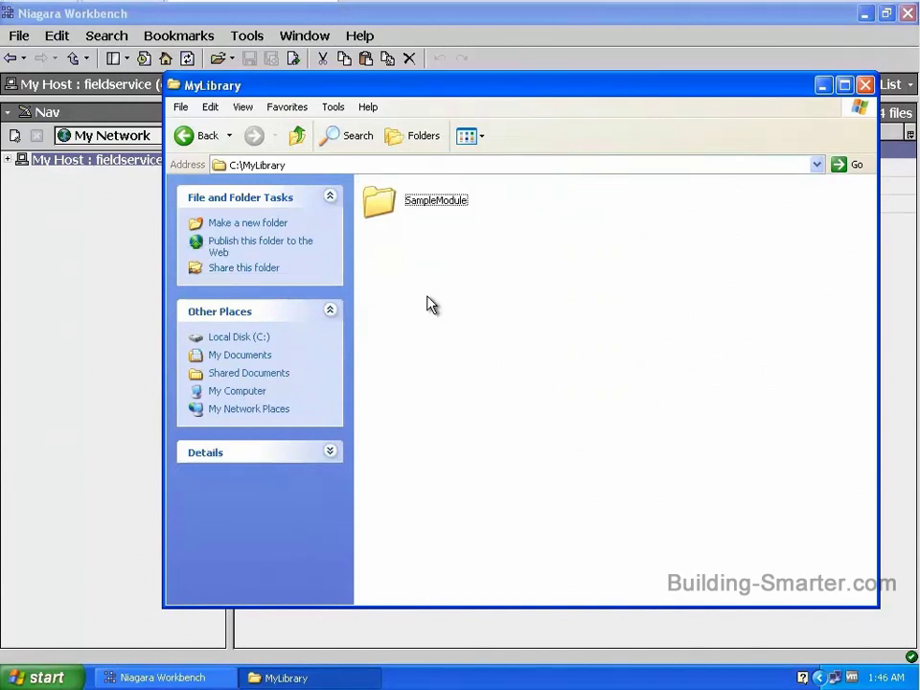
pyautogui.doubleClick(428, 205)
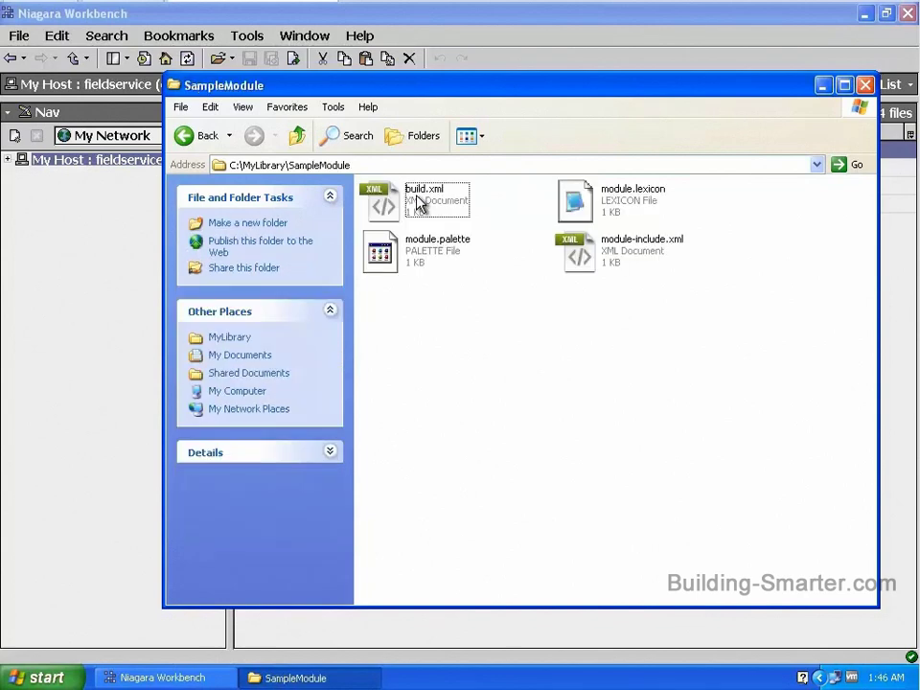
pyautogui.rightClick(412, 317)
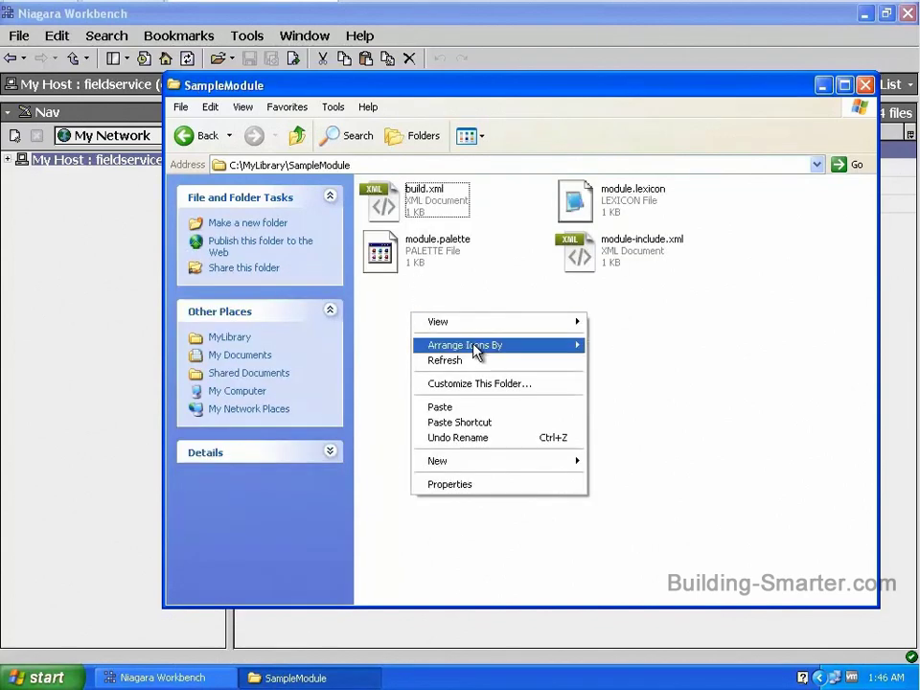
pyautogui.moveTo(525, 460)
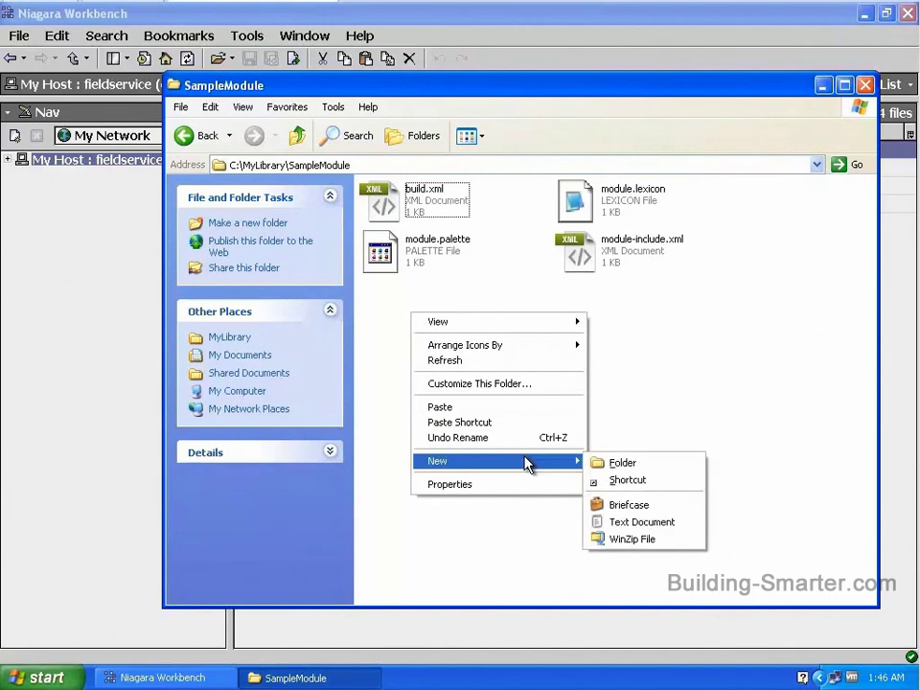
pyautogui.click(617, 466)
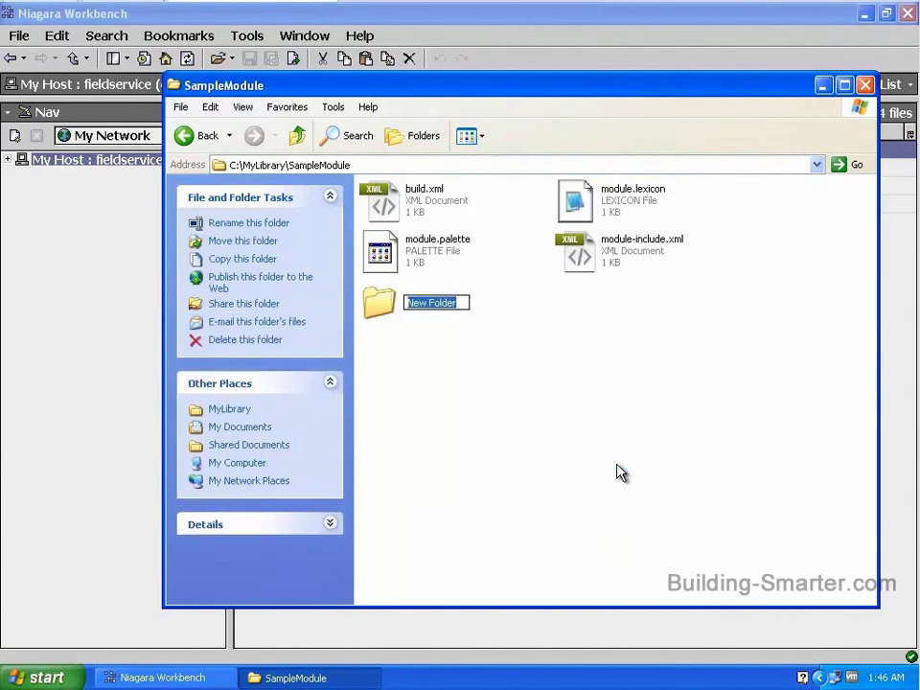
pyautogui.write('src')
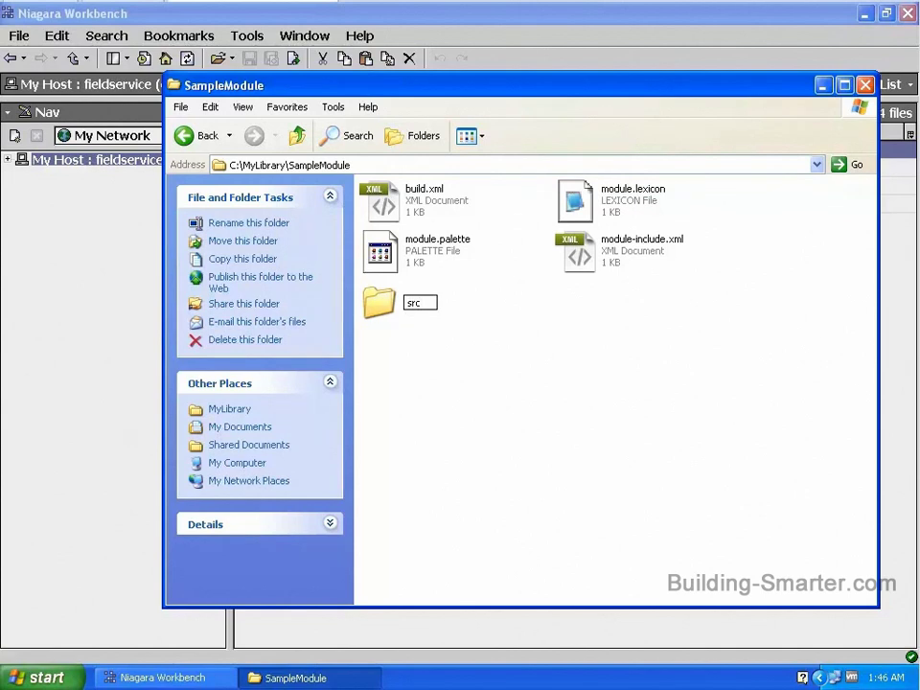
pyautogui.click(468, 348)
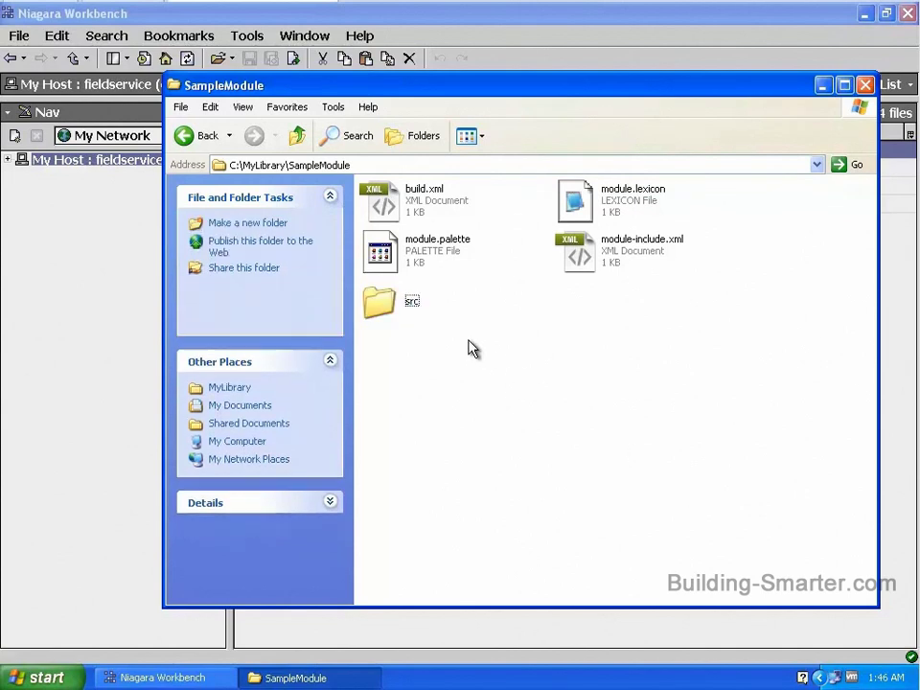
# - Create a res folder inside SampleModule\src and select it
pyautogui.doubleClick(386, 302)
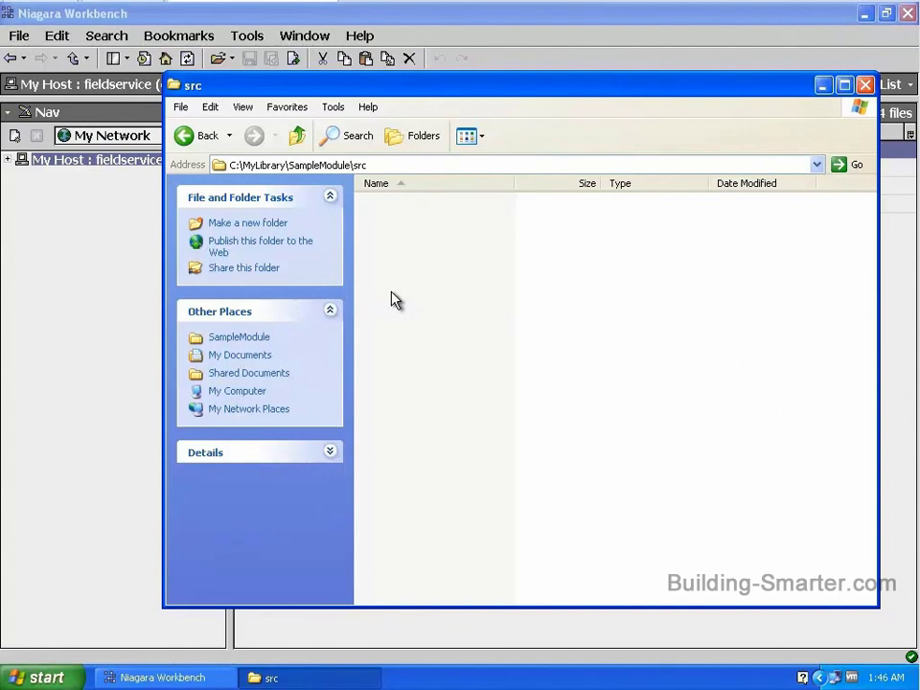
pyautogui.rightClick(405, 275)
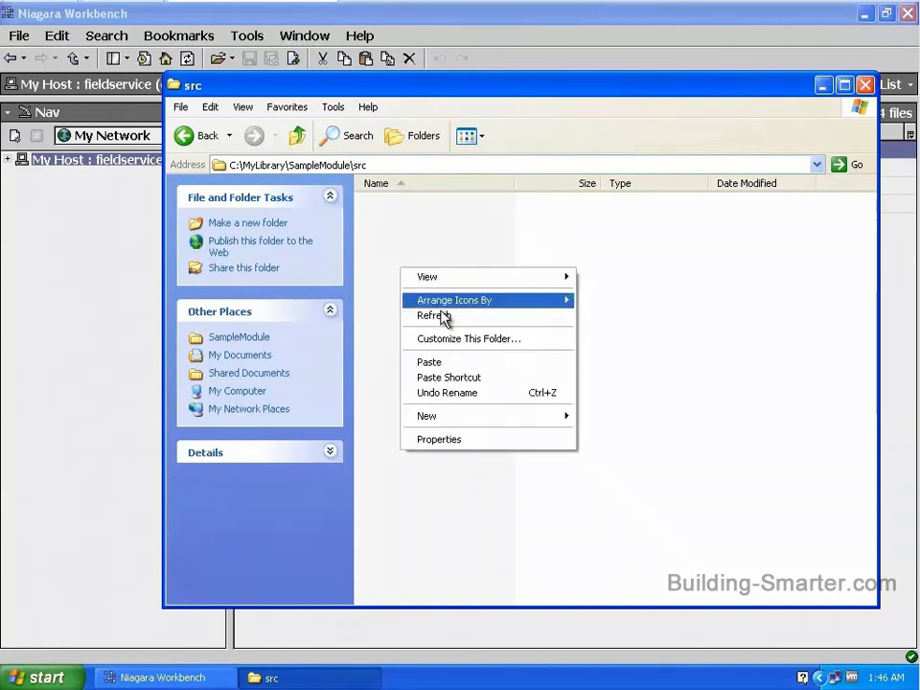
pyautogui.moveTo(516, 423)
pyautogui.click(631, 426)
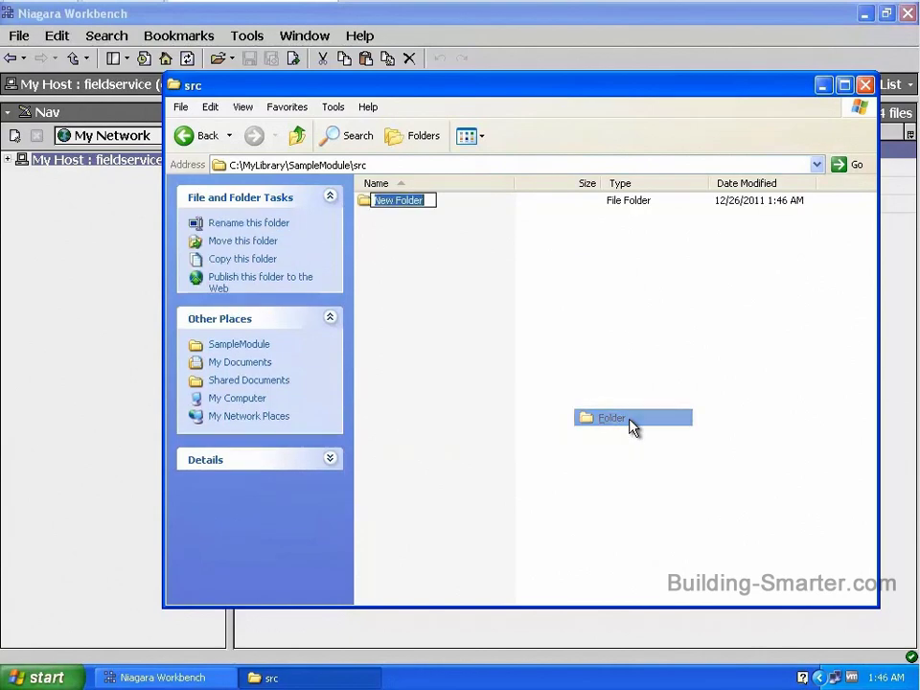
pyautogui.write('re')
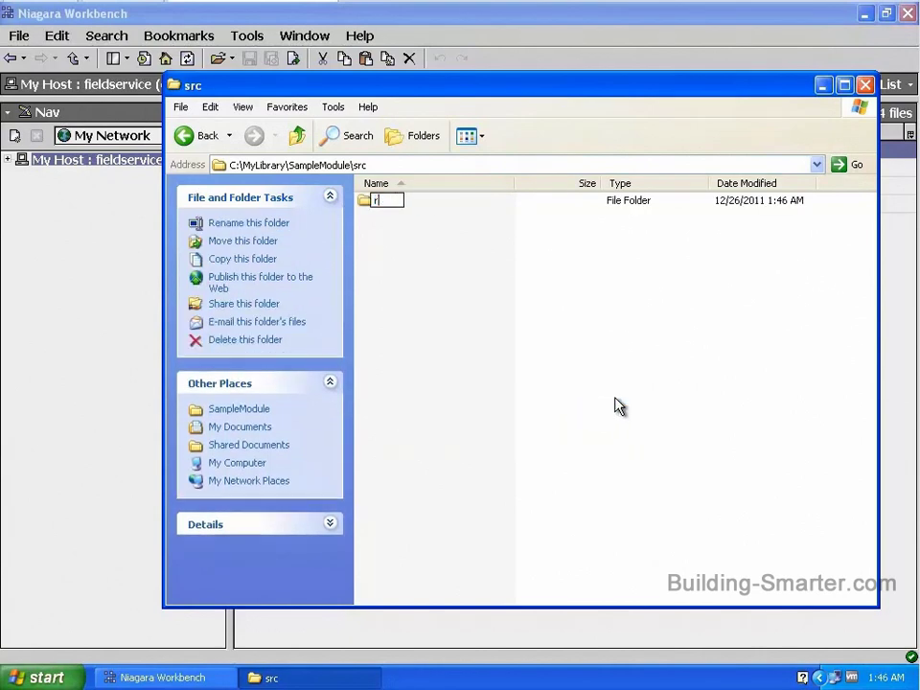
pyautogui.write('s')
pyautogui.click(430, 266)
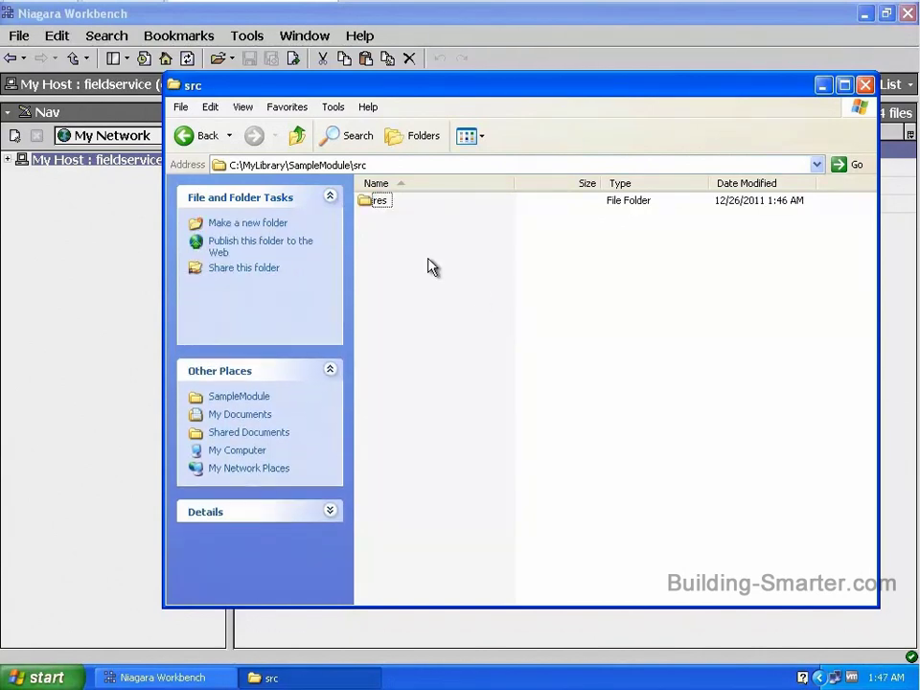
pyautogui.click(382, 206)
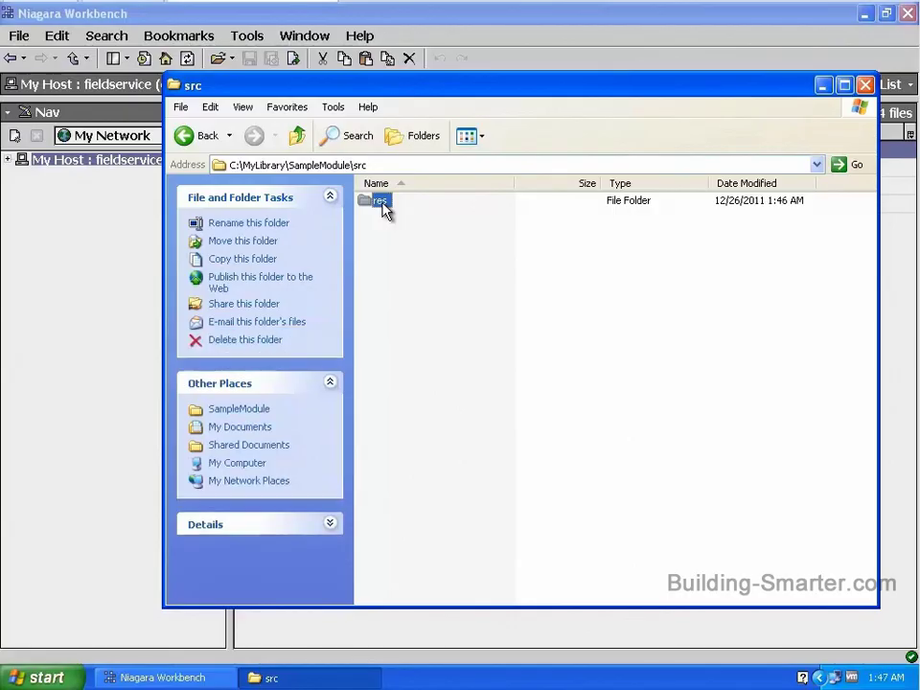
# - Paste the copied greenIcons and misc folders and B5.png into the res folder
pyautogui.doubleClick(380, 202)
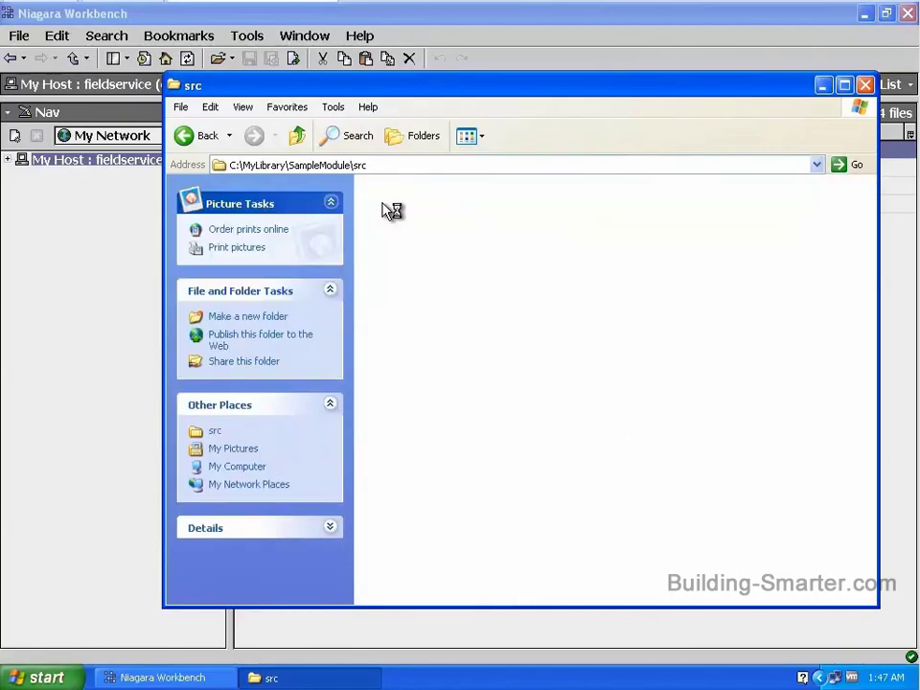
pyautogui.rightClick(382, 210)
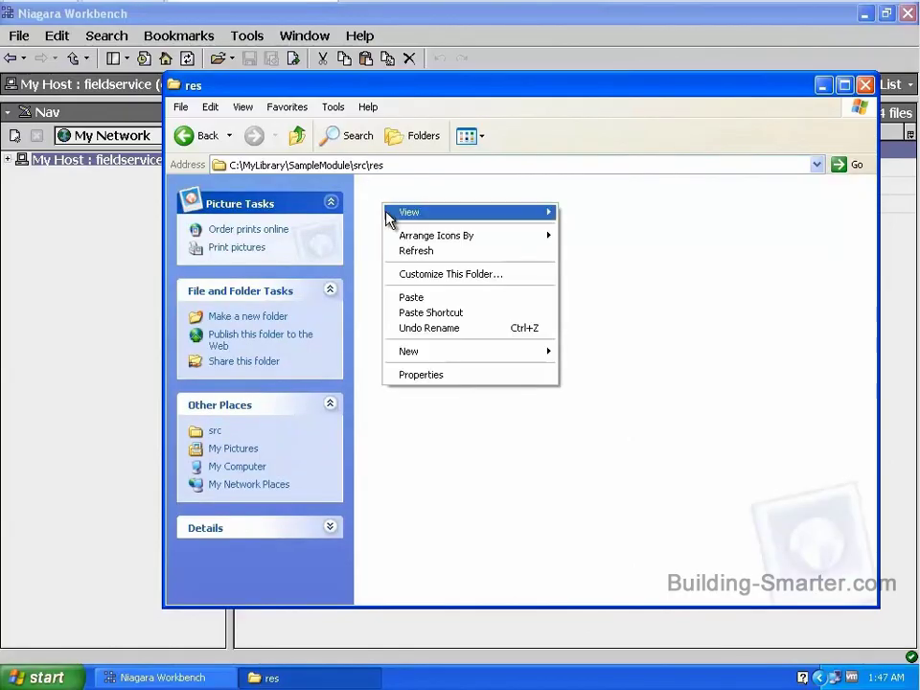
pyautogui.click(417, 299)
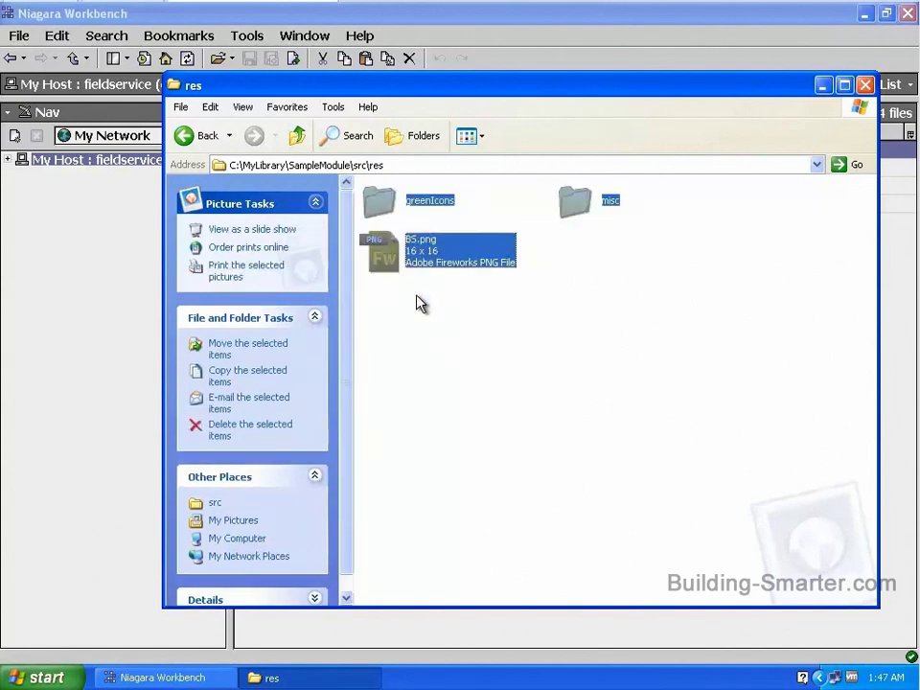
pyautogui.click(418, 303)
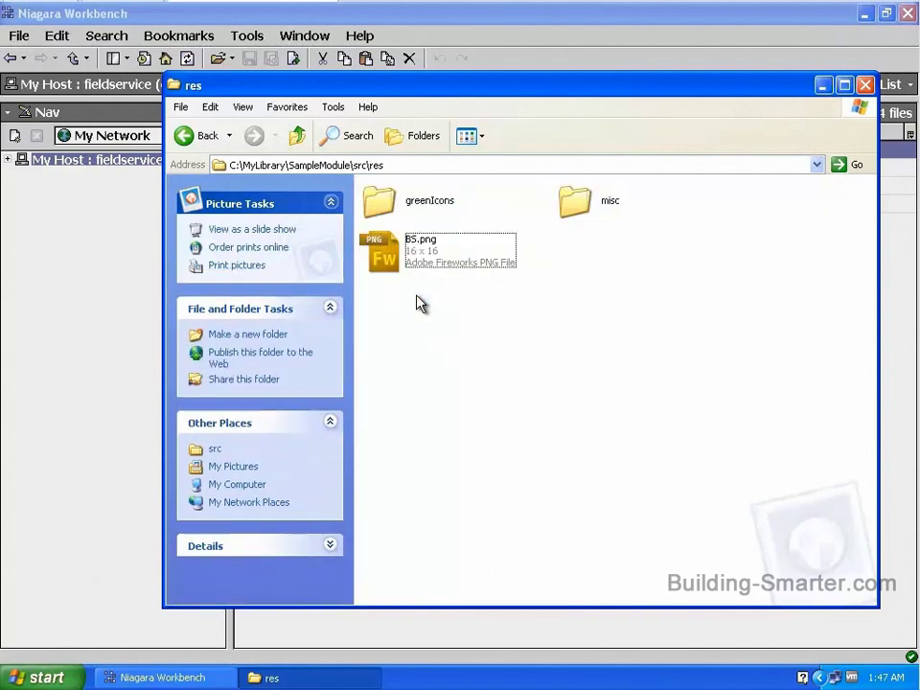